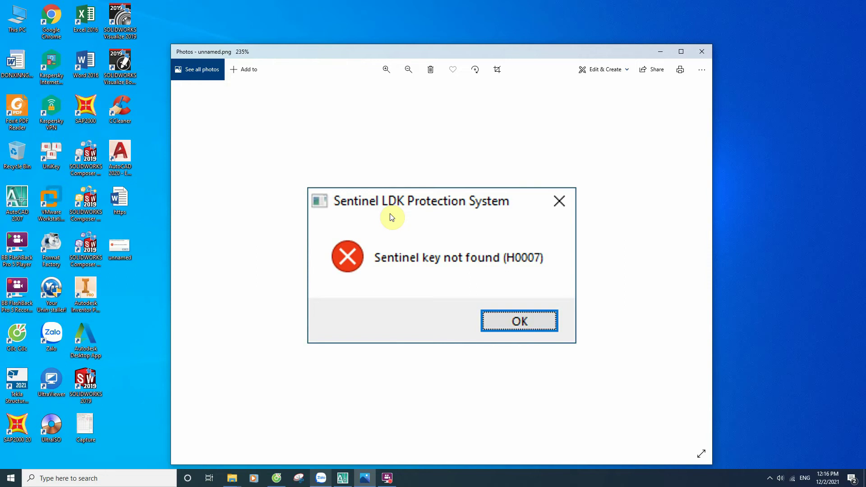
# Open the Windows Services console, locate the Server service to check its status, and return to the error picture
pyautogui.click(135, 481)
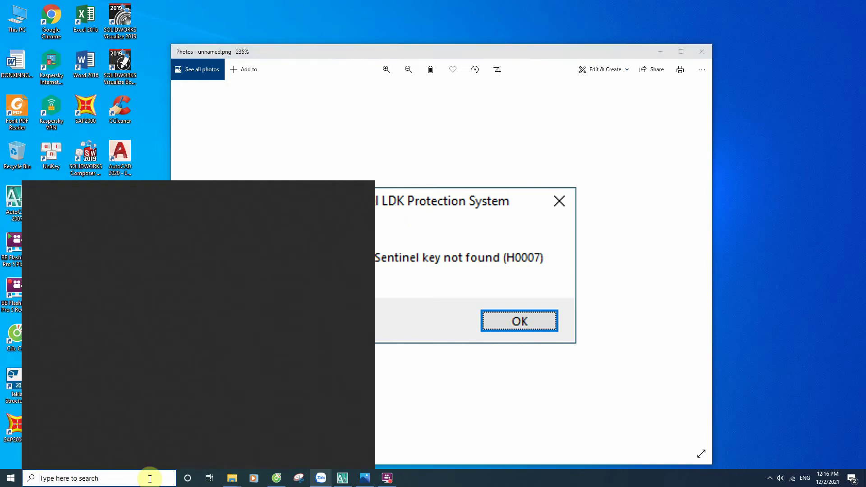
pyautogui.write('ser')
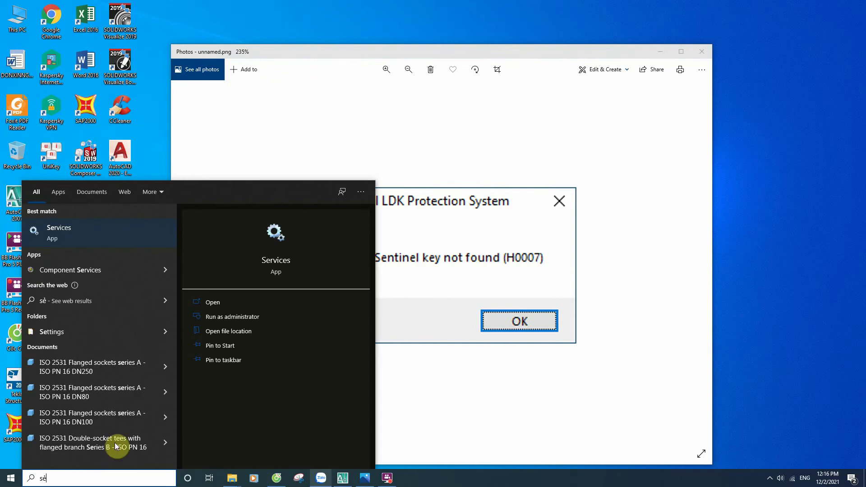
pyautogui.click(91, 235)
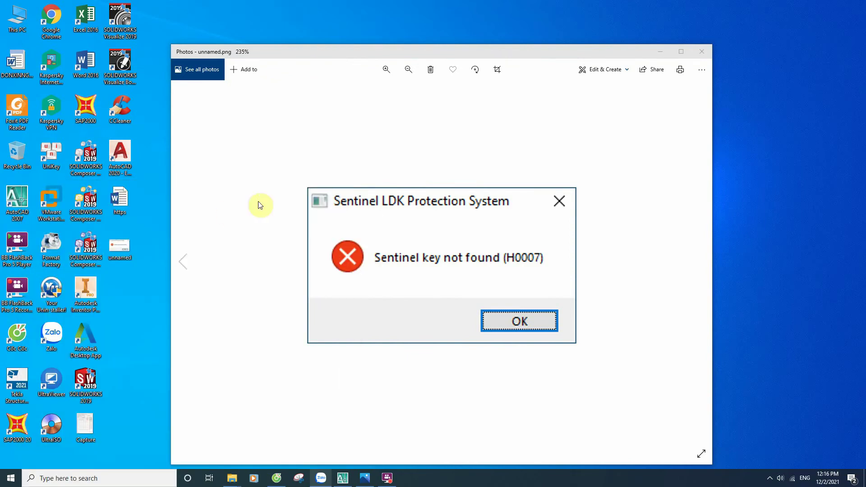
pyautogui.scroll(-5, 470, 131)
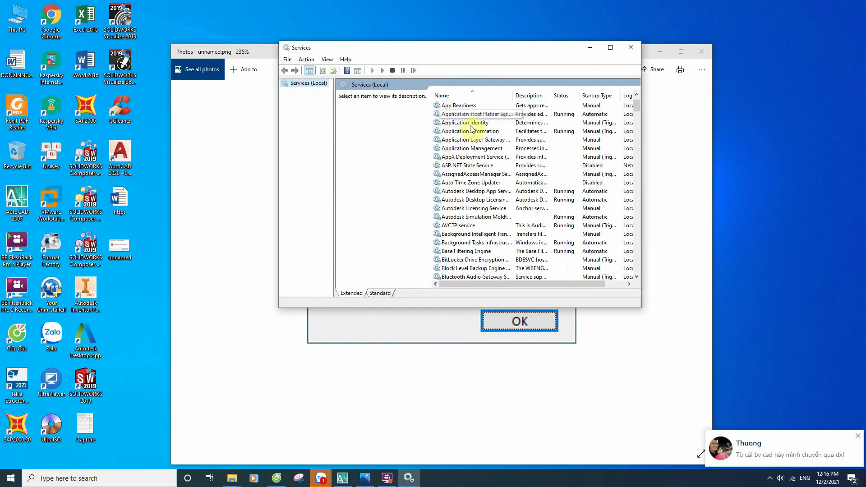
pyautogui.moveTo(635, 115); pyautogui.dragTo(650, 211)
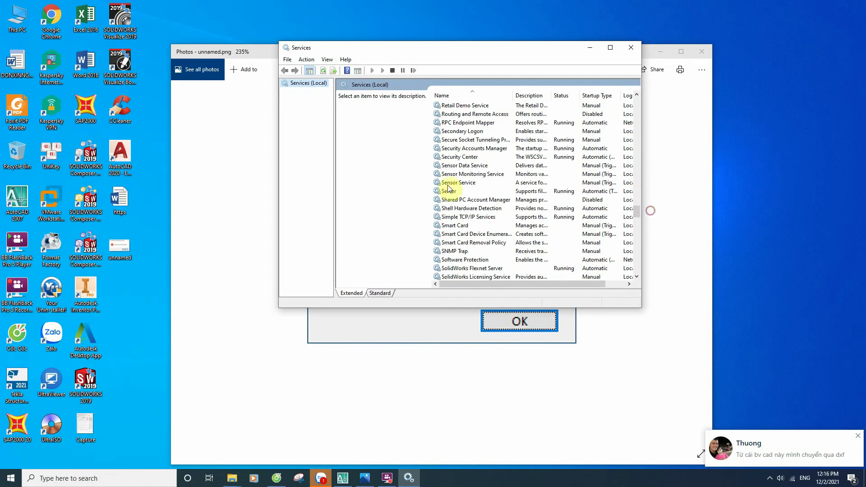
pyautogui.click(450, 192)
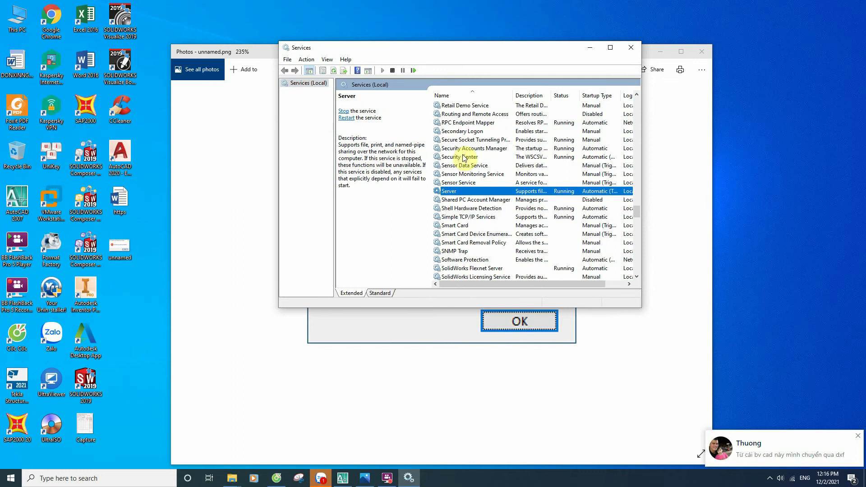
pyautogui.click(364, 333)
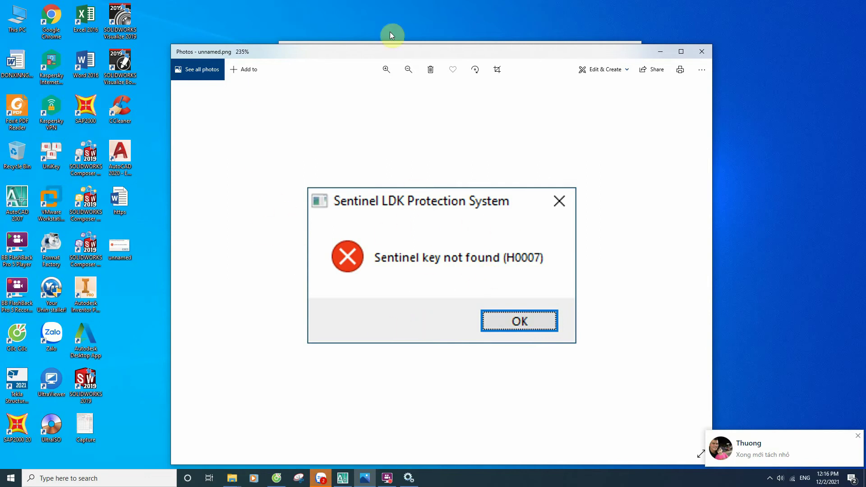
# Check the Universal Serial Bus controllers in Device Manager through Computer Management, and close the window
pyautogui.rightClick(25, 33)
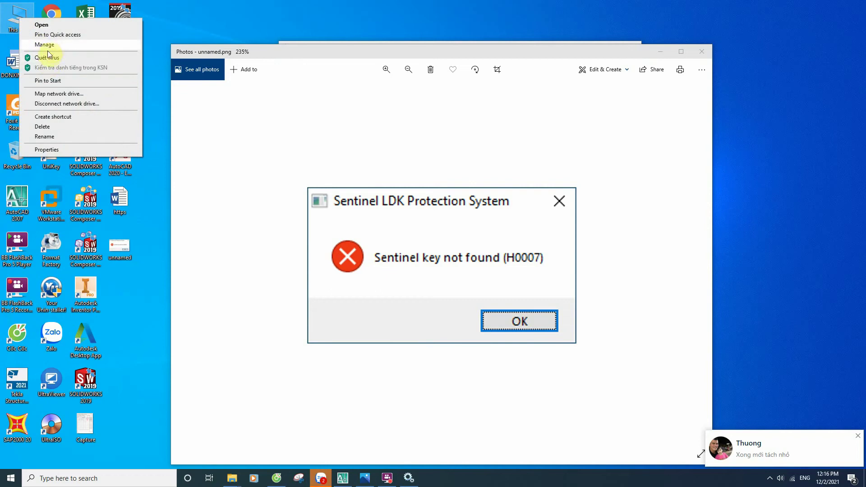
pyautogui.click(50, 45)
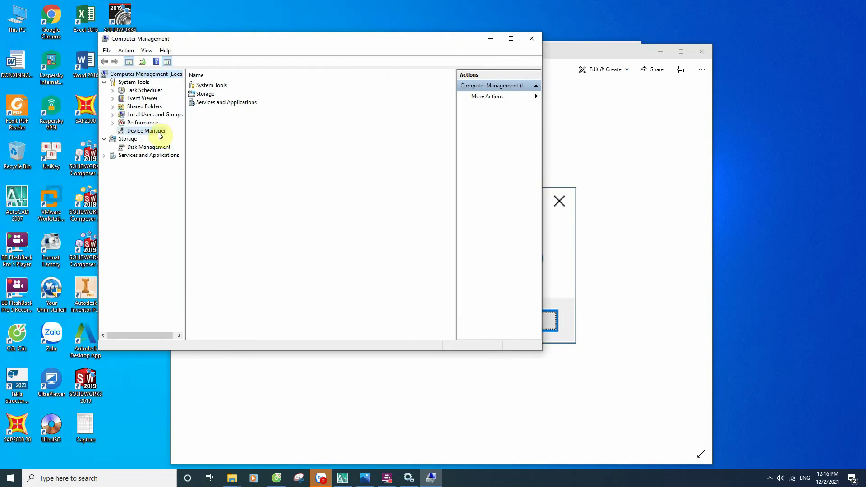
pyautogui.click(159, 133)
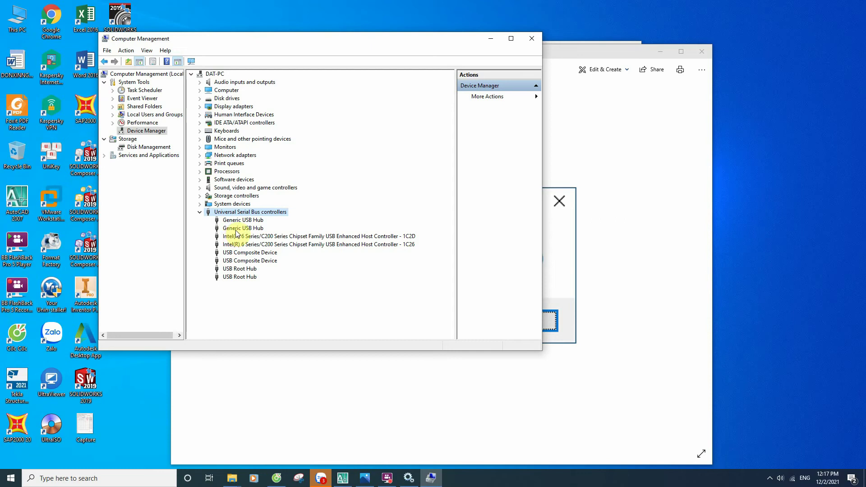
pyautogui.click(531, 39)
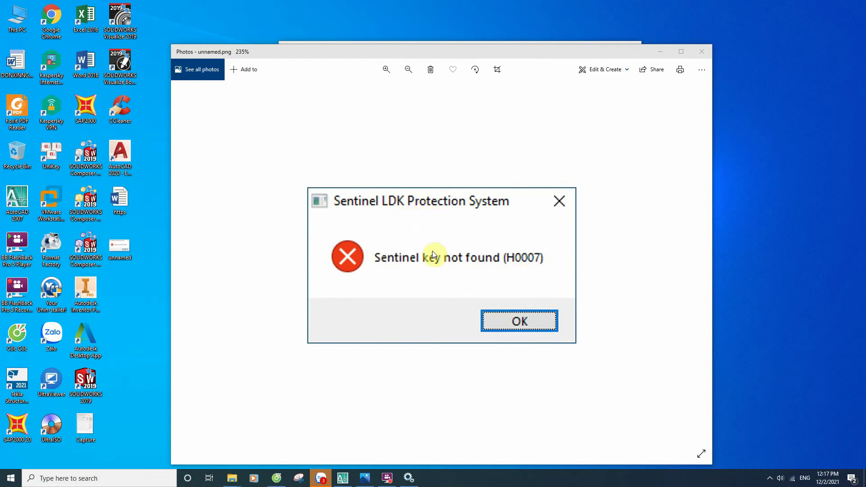
# Switch to the Cốc Cốc browser and open the "Sentinel HASP/LDK Windows GUI Runtime Installer 8.31" article on the Thales support portal
pyautogui.click(283, 476)
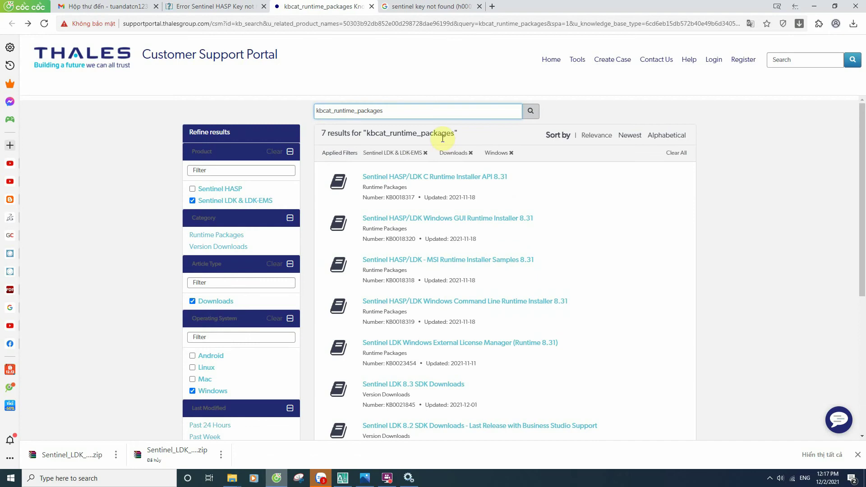
pyautogui.scroll(-1, 445, 199)
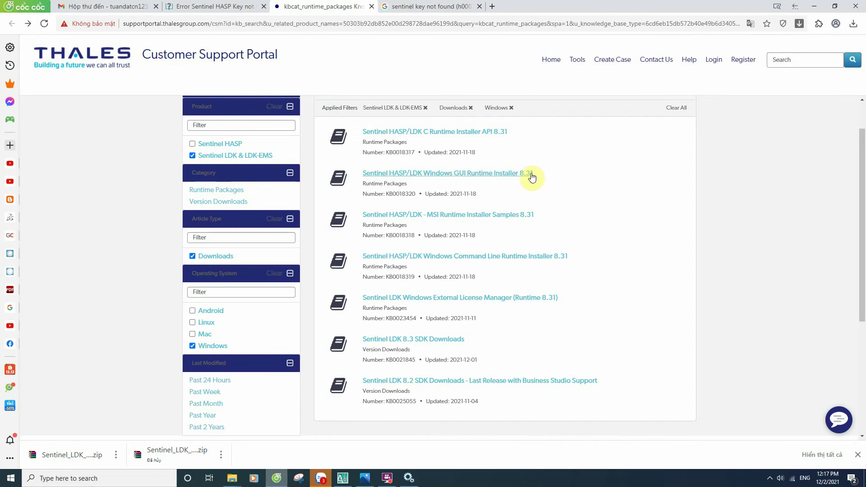
pyautogui.scroll(1, 546, 178)
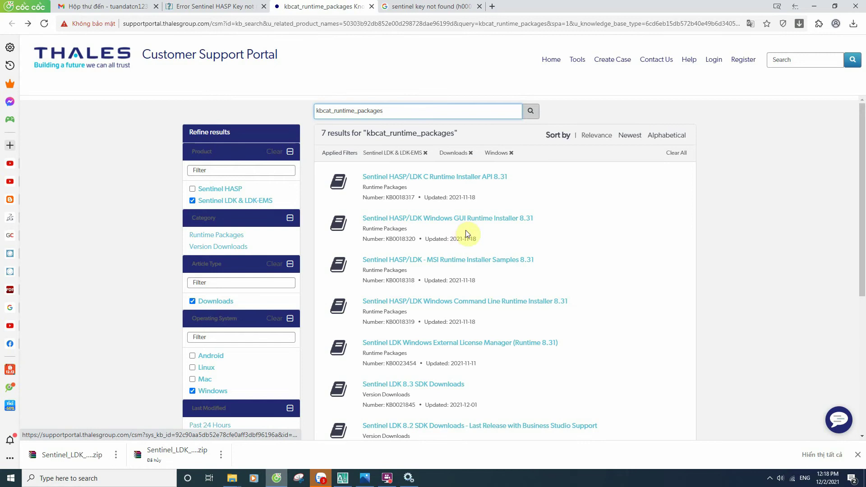
pyautogui.click(420, 228)
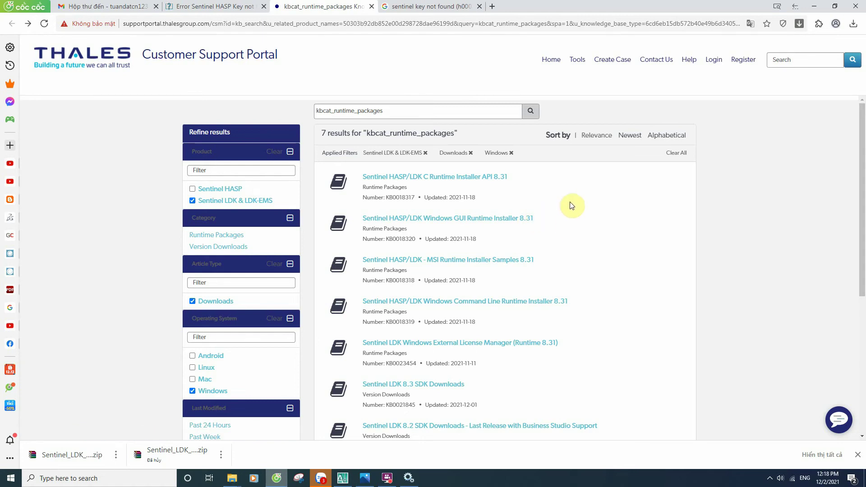
pyautogui.click(500, 221)
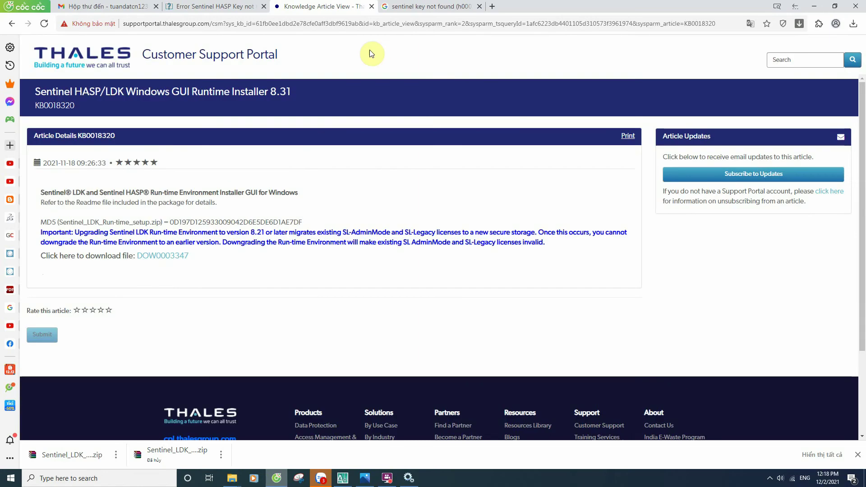
# Download the runtime installer from the article, accepting the license agreement, and save it as Sentinel_LDK_Run-time_setup in the thong so cat folder
pyautogui.scroll(-2, 77, 254)
pyautogui.scroll(2, 54, 198)
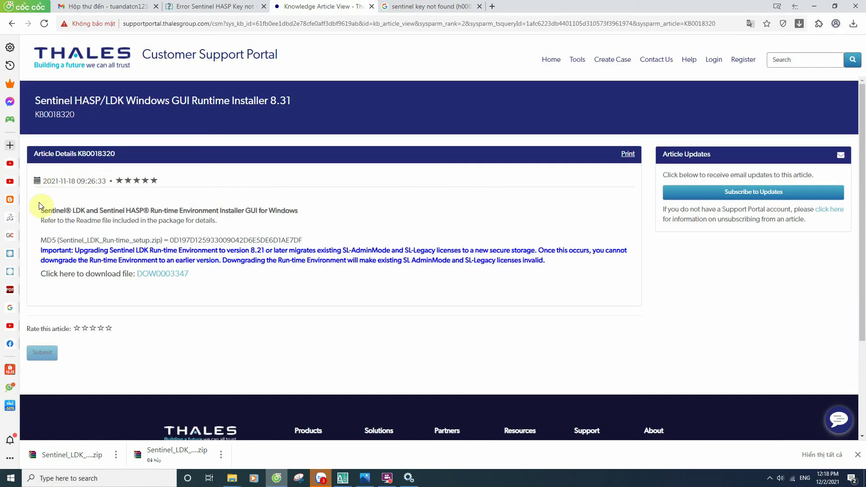
pyautogui.scroll(-2, 54, 203)
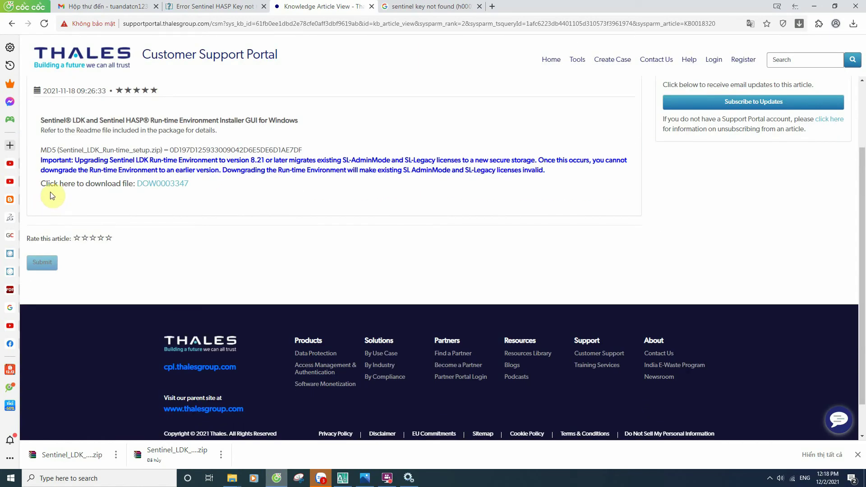
pyautogui.click(169, 186)
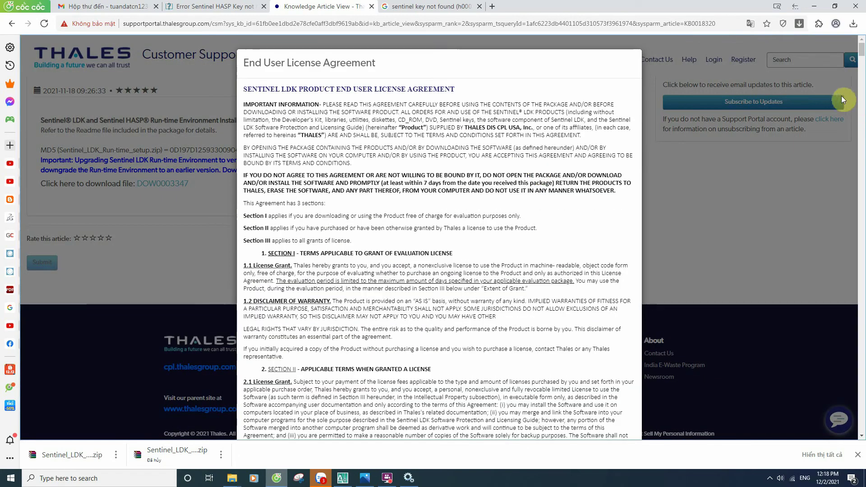
pyautogui.moveTo(861, 50); pyautogui.dragTo(861, 159)
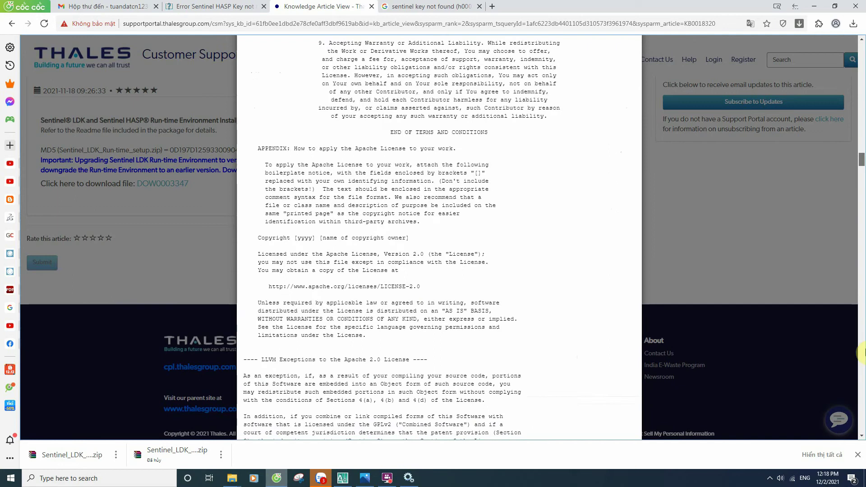
pyautogui.moveTo(861, 351); pyautogui.dragTo(861, 434)
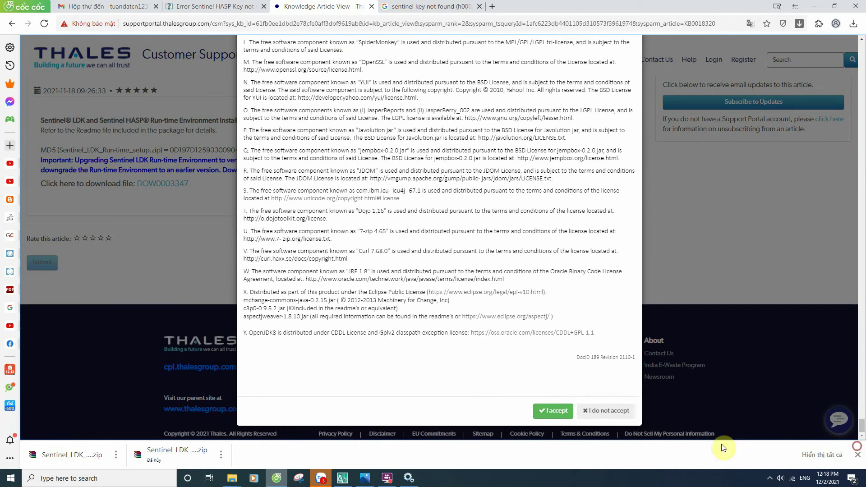
pyautogui.click(549, 413)
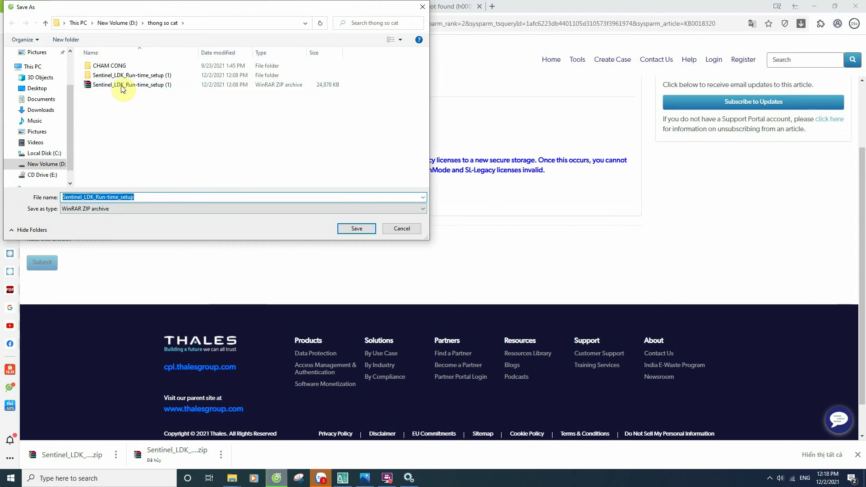
pyautogui.click(353, 230)
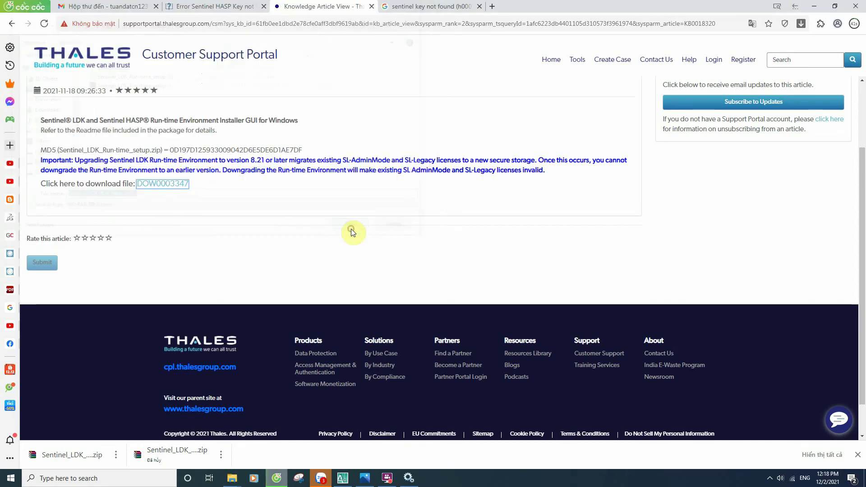
# Pause the new download and show the previously downloaded Sentinel_LDK_Run-time_setup (1) archive in its folder
pyautogui.click(116, 454)
pyautogui.click(134, 404)
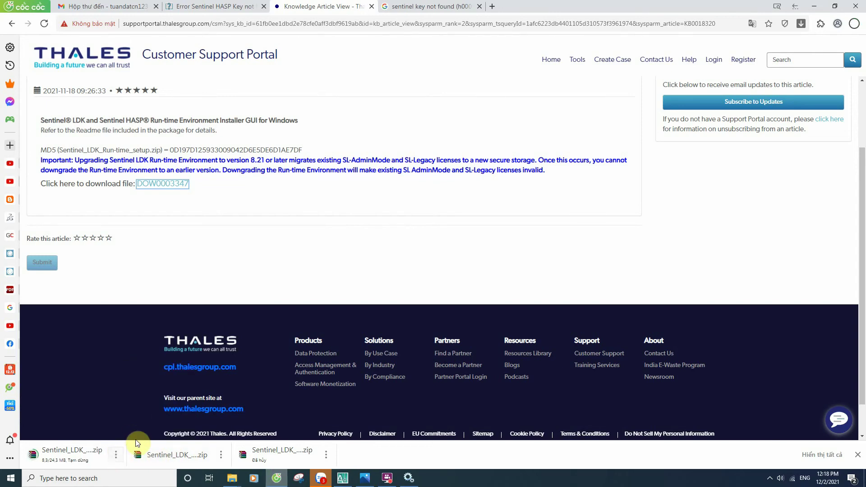
pyautogui.click(221, 455)
pyautogui.click(232, 413)
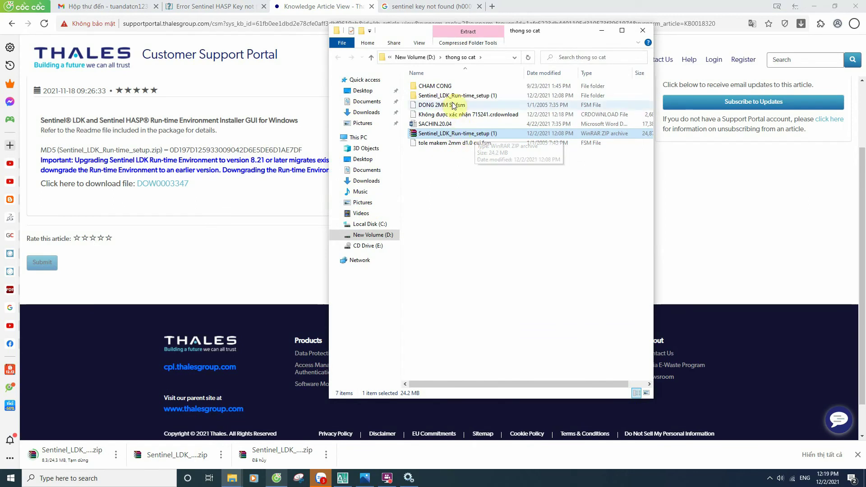
# Extract the Sentinel_LDK_Run-time_setup (1) archive to D:\thong so cat\Sentinel_LDK_Run-time_setup (1)
pyautogui.rightClick(449, 138)
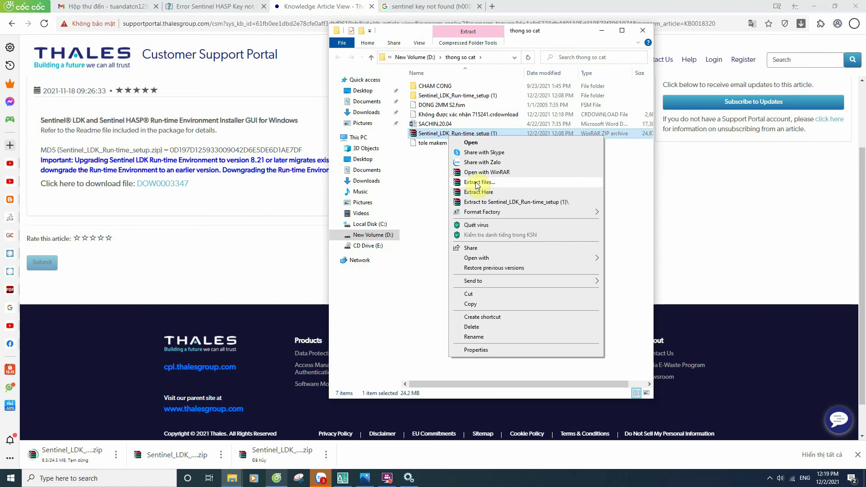
pyautogui.click(475, 182)
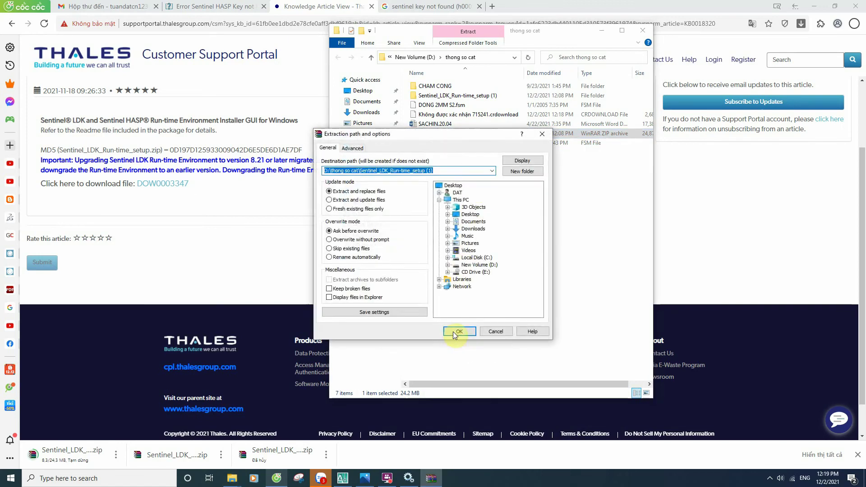
pyautogui.click(456, 332)
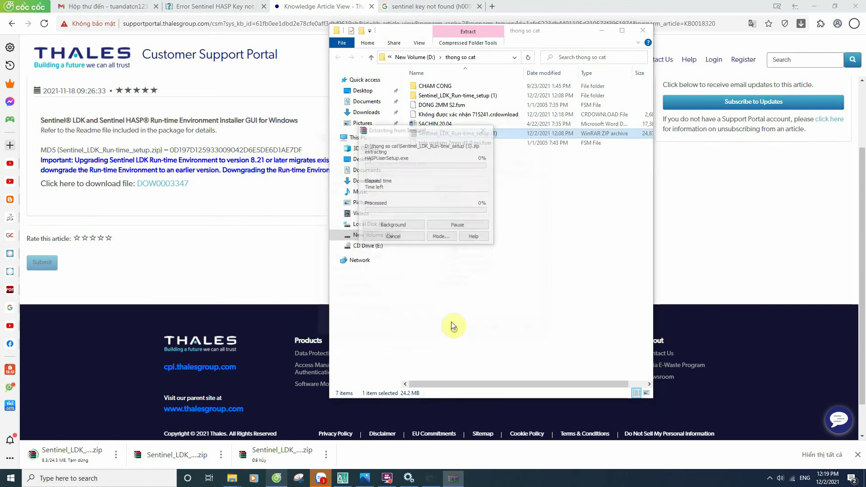
# Open the extracted Sentinel_LDK_Run-time_setup folder, minimize the browser, and launch the HASPUserSetup installer
pyautogui.doubleClick(487, 97)
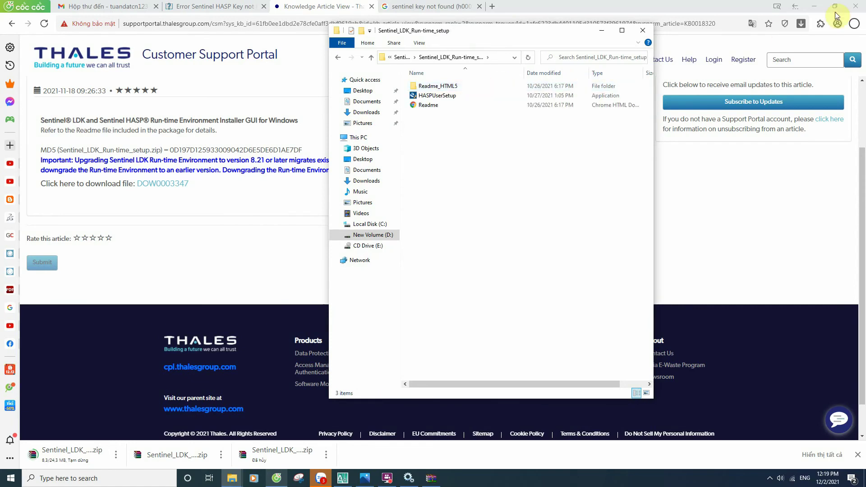
pyautogui.click(814, 6)
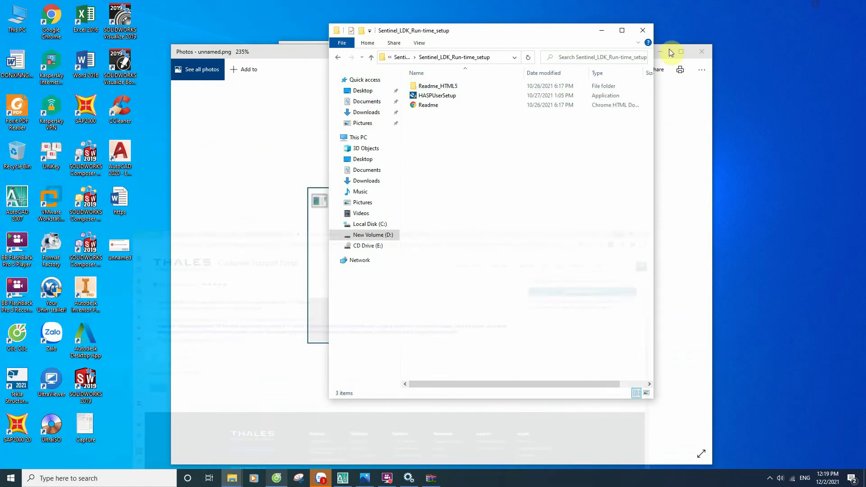
pyautogui.rightClick(446, 95)
pyautogui.click(465, 120)
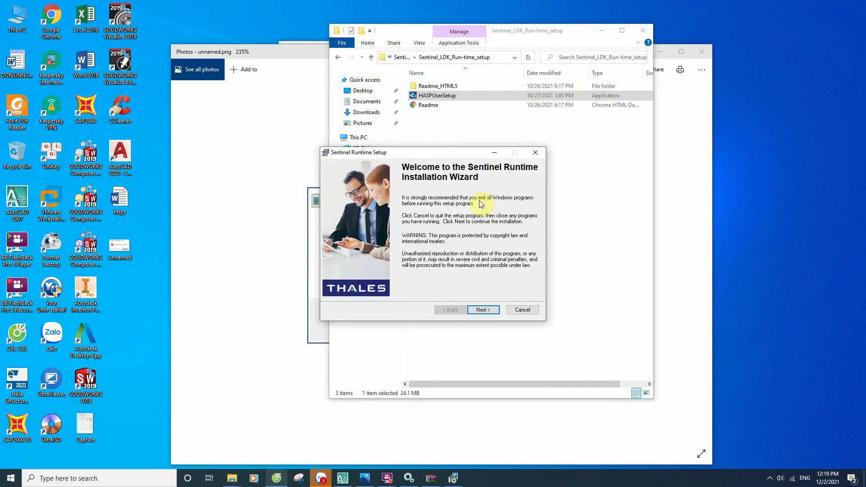
# Accept the license agreement in the Sentinel Runtime Setup wizard and start the installation
pyautogui.click(479, 312)
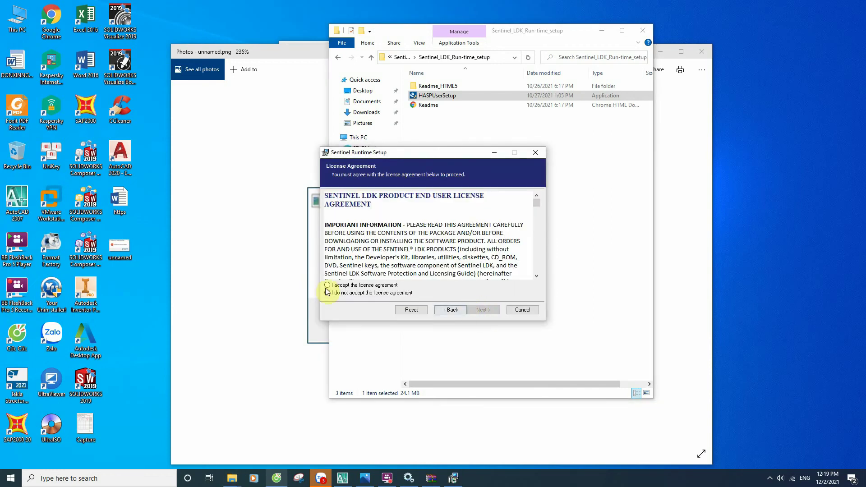
pyautogui.click(343, 285)
pyautogui.click(481, 310)
pyautogui.click(481, 310)
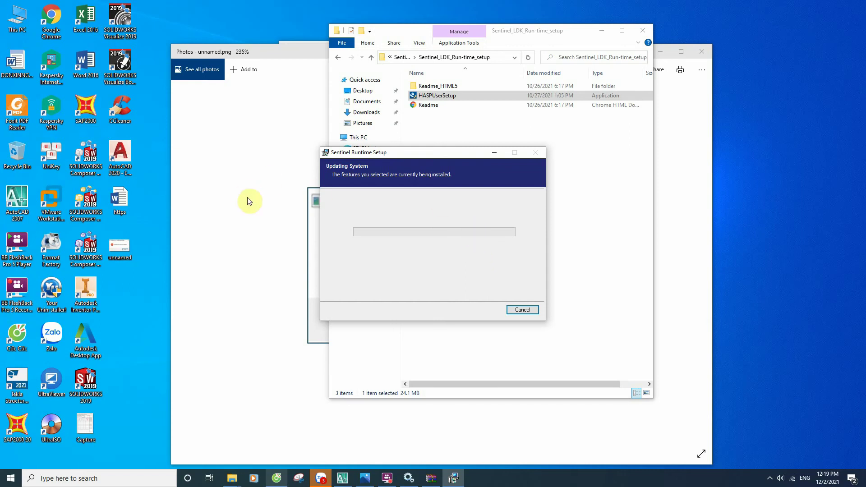
pyautogui.click(153, 112)
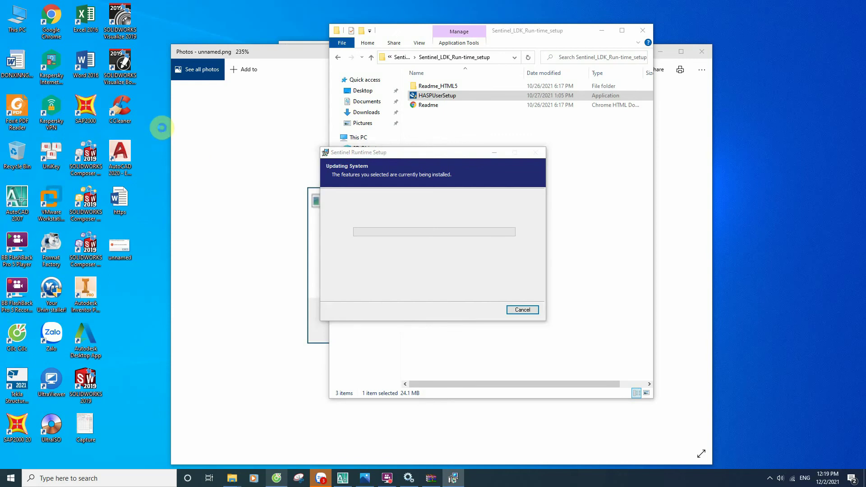
pyautogui.rightClick(154, 113)
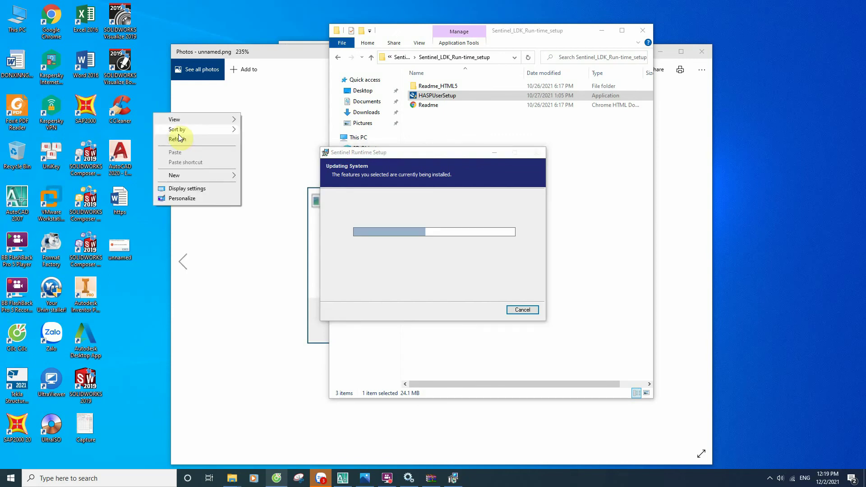
# Let the Sentinel Runtime installation complete and finish the setup wizard
pyautogui.click(180, 140)
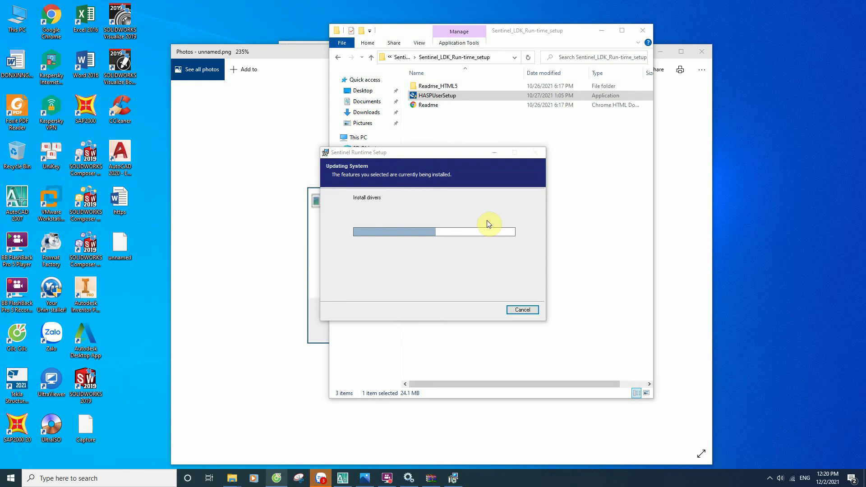
pyautogui.click(386, 478)
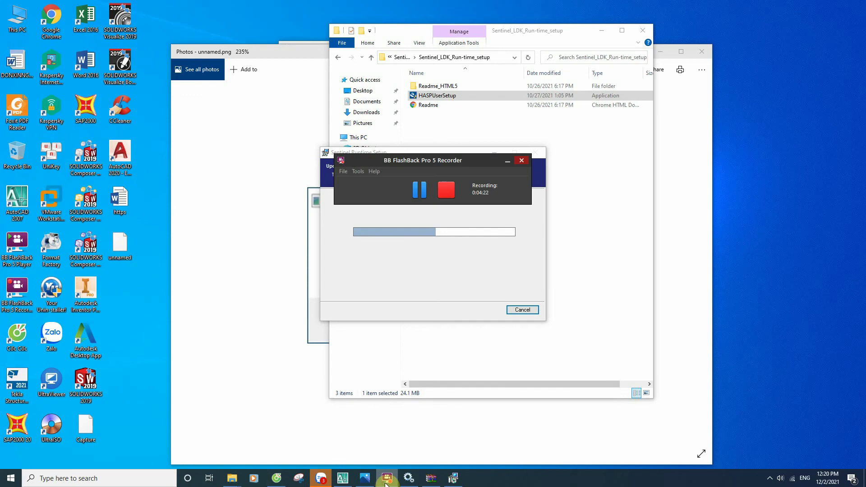
pyautogui.click(449, 286)
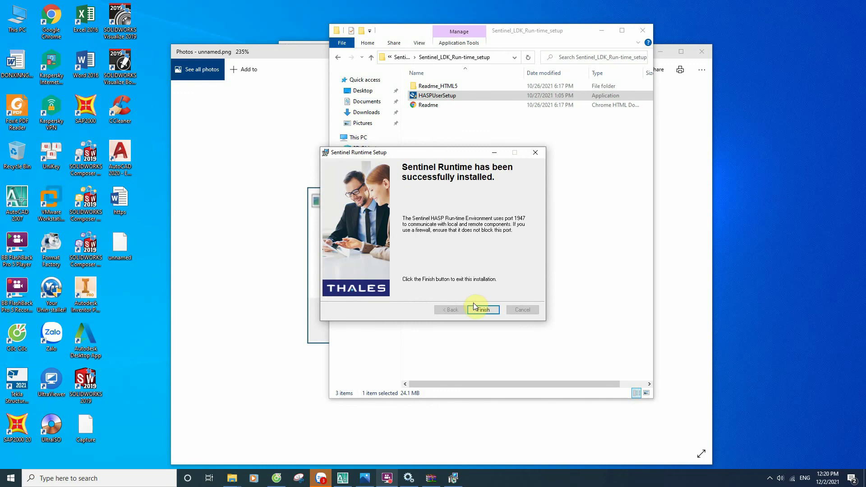
pyautogui.click(477, 307)
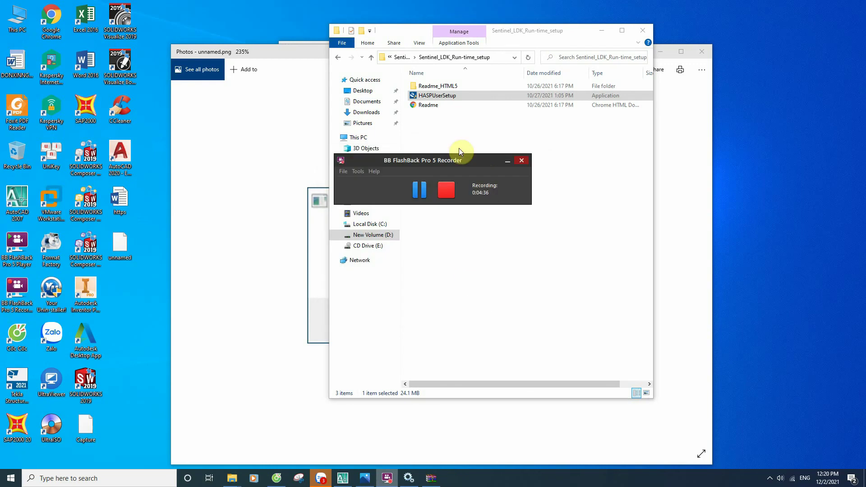
# Open Computer Management for this PC and display the Services list under Services and Applications
pyautogui.click(230, 157)
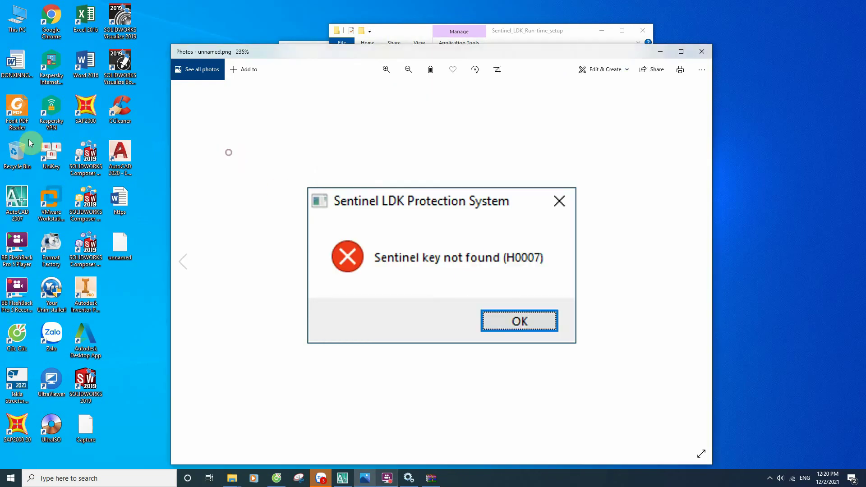
pyautogui.rightClick(9, 15)
pyautogui.click(32, 38)
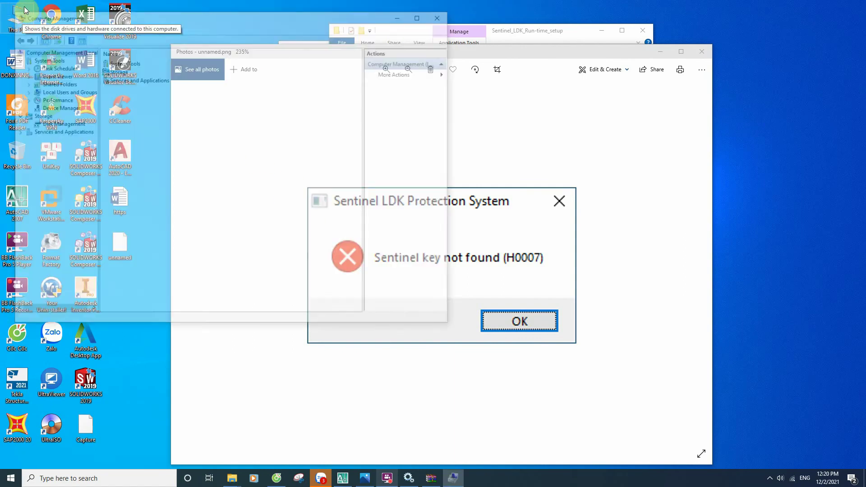
pyautogui.click(39, 134)
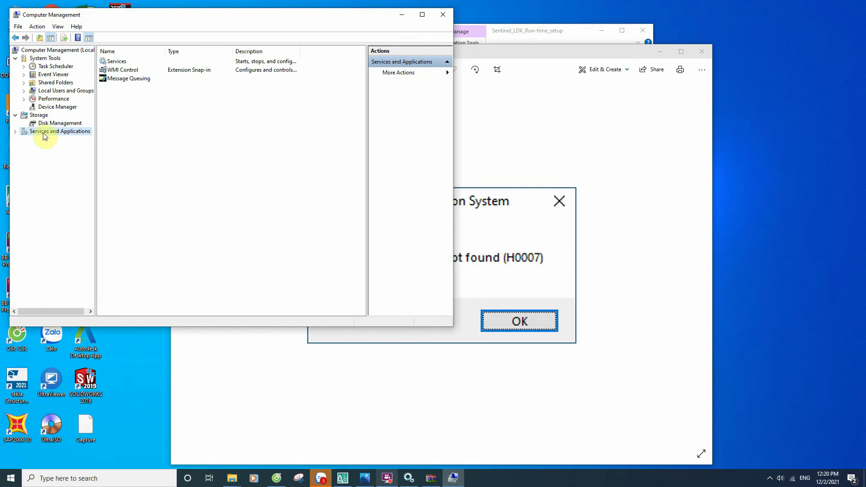
pyautogui.doubleClick(119, 64)
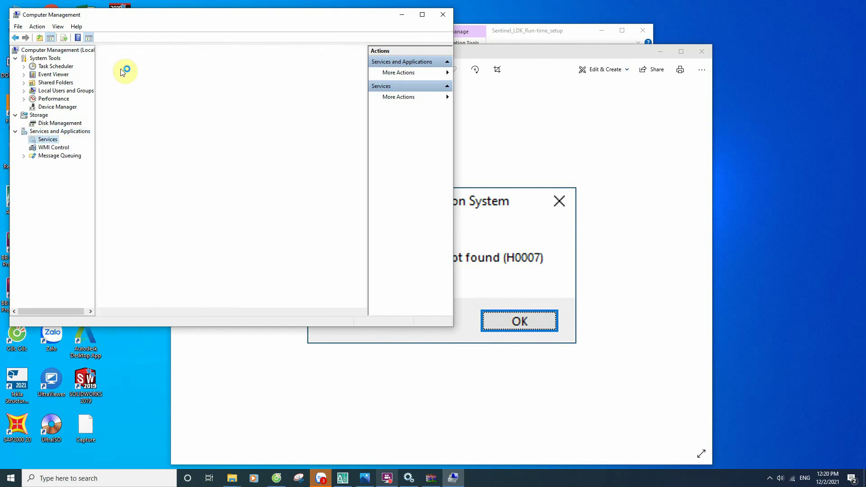
# Find and open the standalone Services app through Windows search, and close the Computer Management window
pyautogui.click(89, 477)
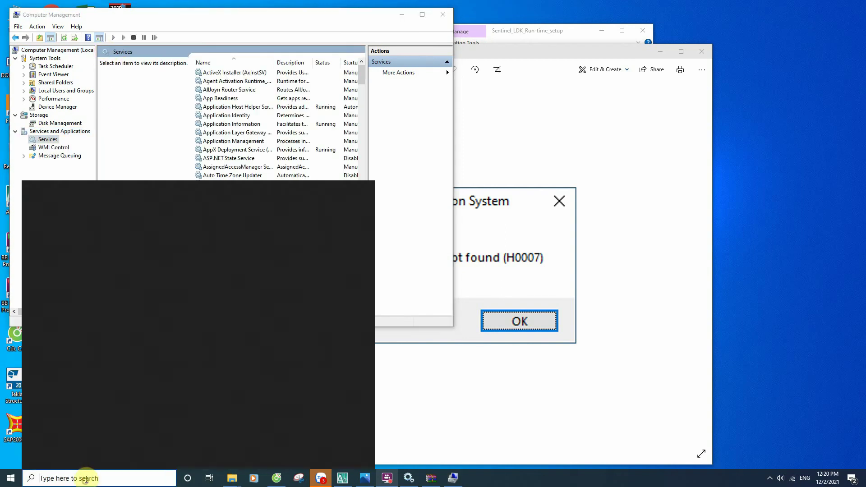
pyautogui.write('se')
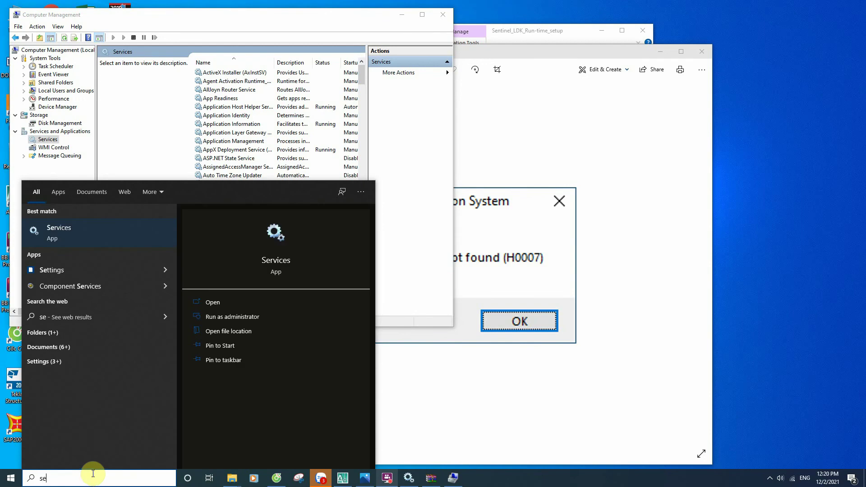
pyautogui.click(76, 234)
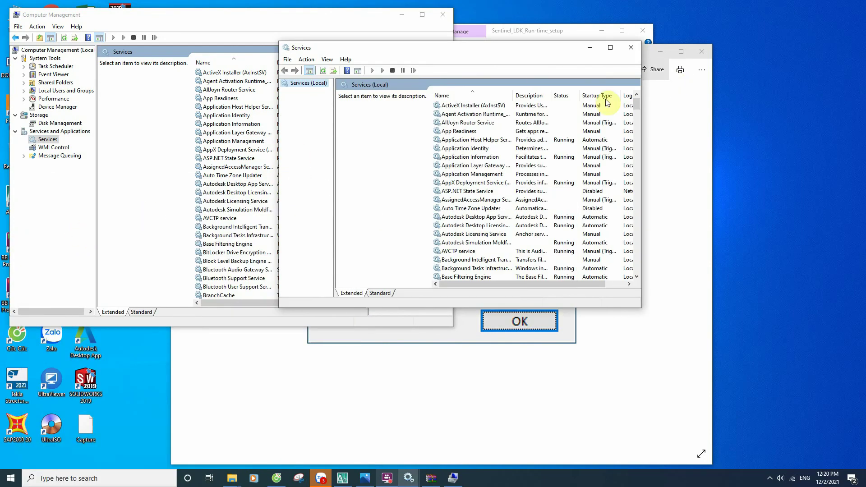
pyautogui.scroll(-2, 525, 157)
pyautogui.click(447, 14)
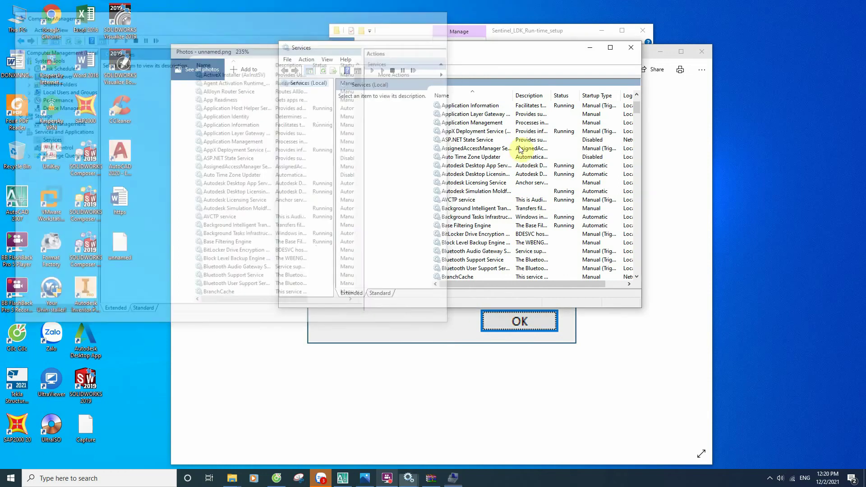
# Locate and select the Sentinel LDK License Manager service to check its status and startup type
pyautogui.scroll(-15, 568, 196)
pyautogui.scroll(-4, 569, 196)
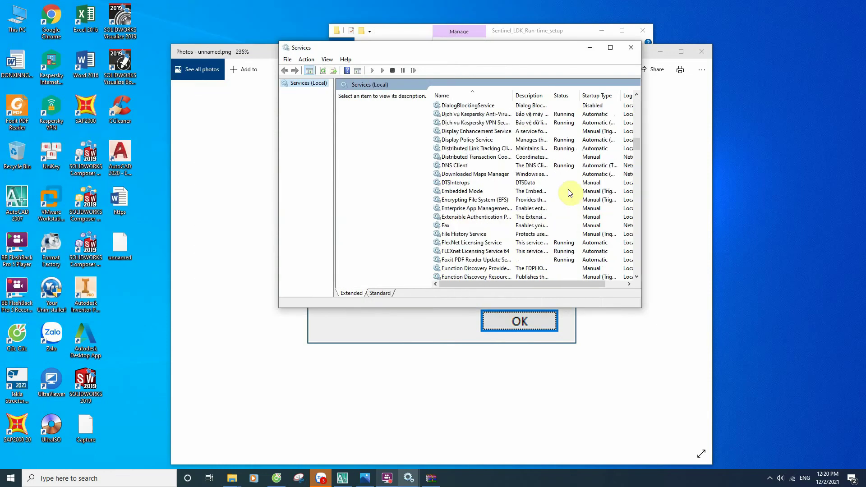
pyautogui.moveTo(637, 147); pyautogui.dragTo(634, 210)
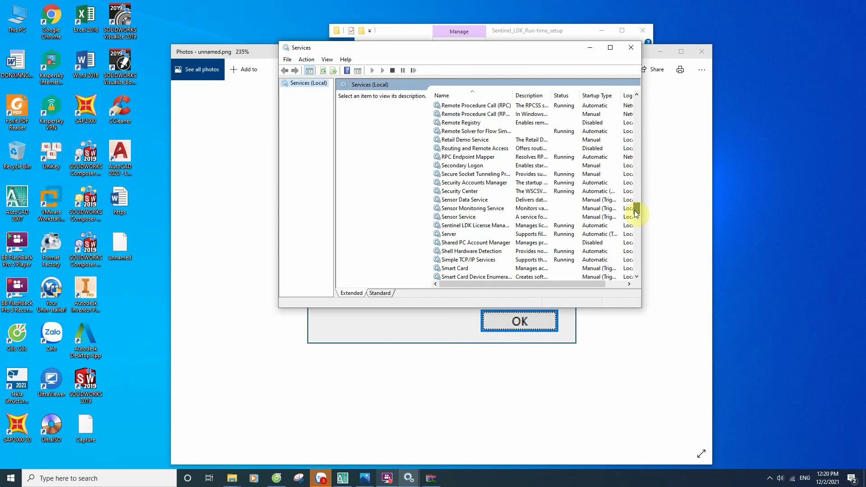
pyautogui.click(473, 225)
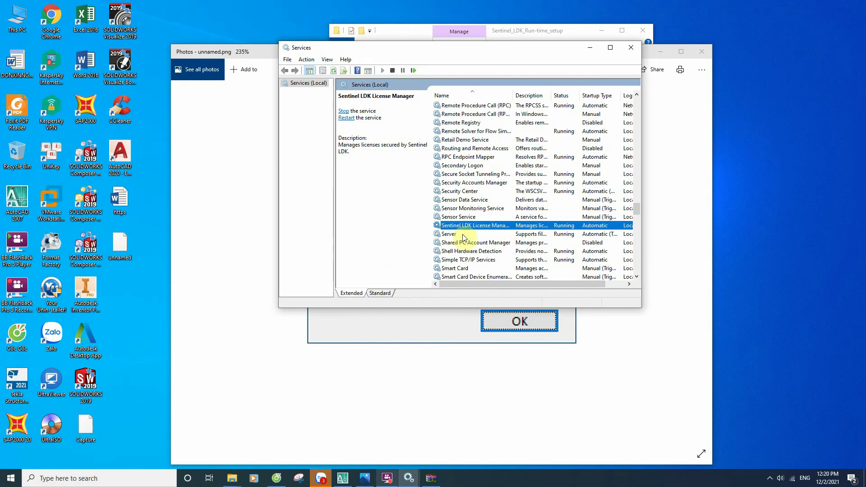
pyautogui.scroll(-1, 446, 237)
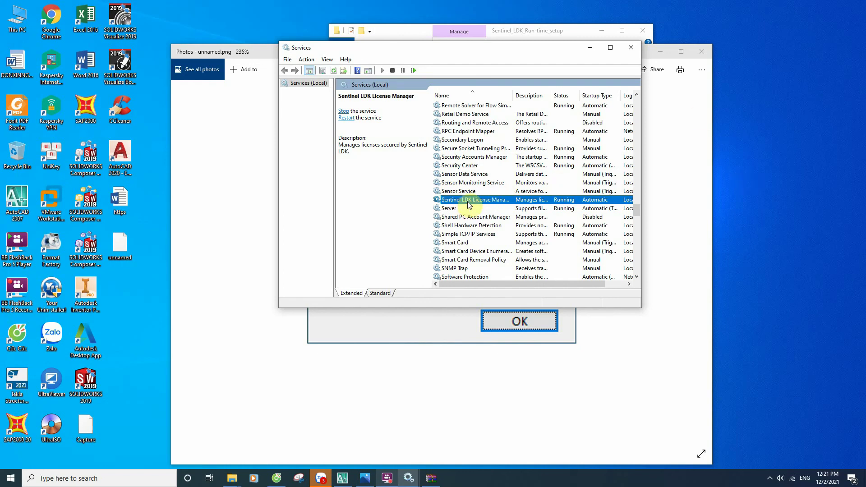
# Bring the image of the Sentinel key error back to the front and reposition its window
pyautogui.click(420, 324)
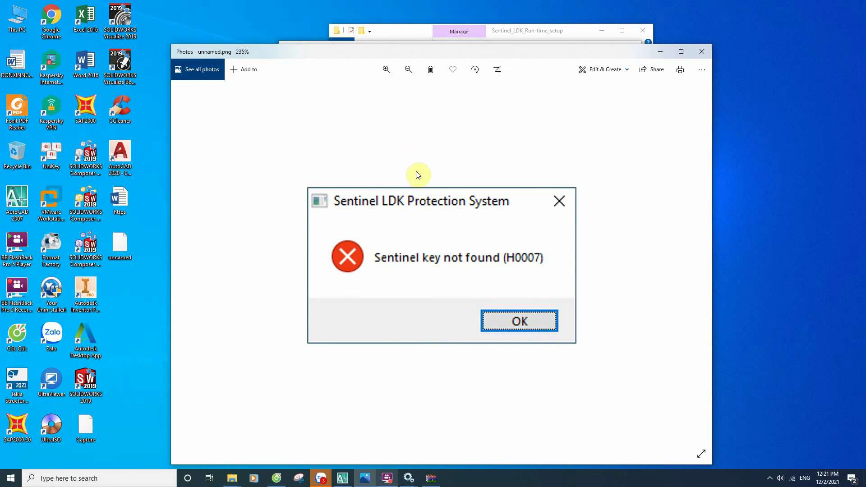
pyautogui.moveTo(553, 53); pyautogui.dragTo(523, 40)
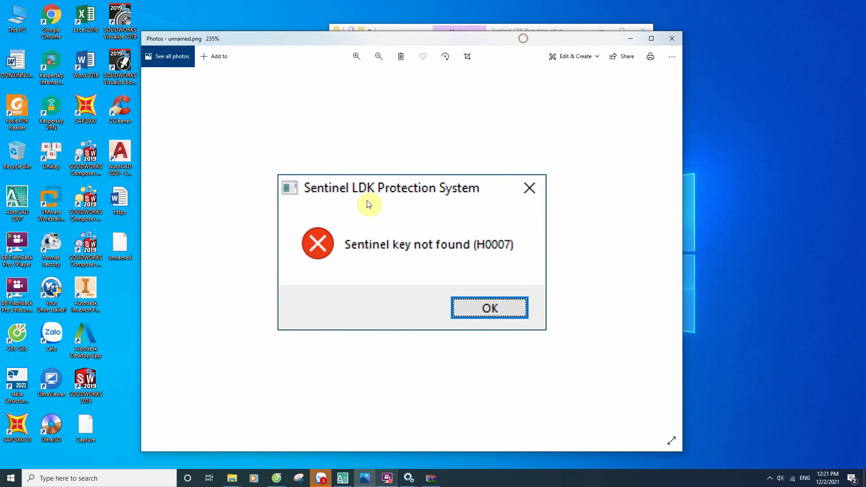